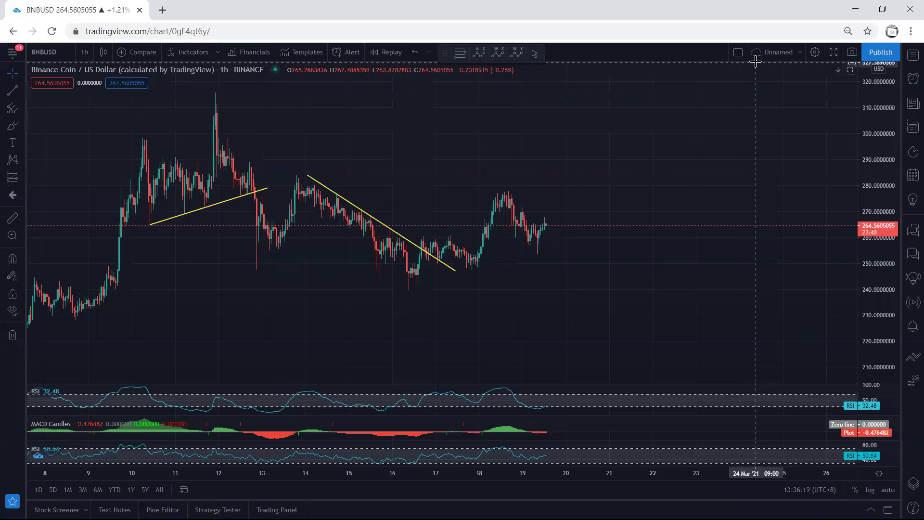
# Zoom the hourly chart onto recent candles, mark the 19 March candles, trace the drop from their high, and undo the freehand marks
pyautogui.moveTo(875, 308); pyautogui.dragTo(867, 274)
pyautogui.scroll(3, 724, 286)
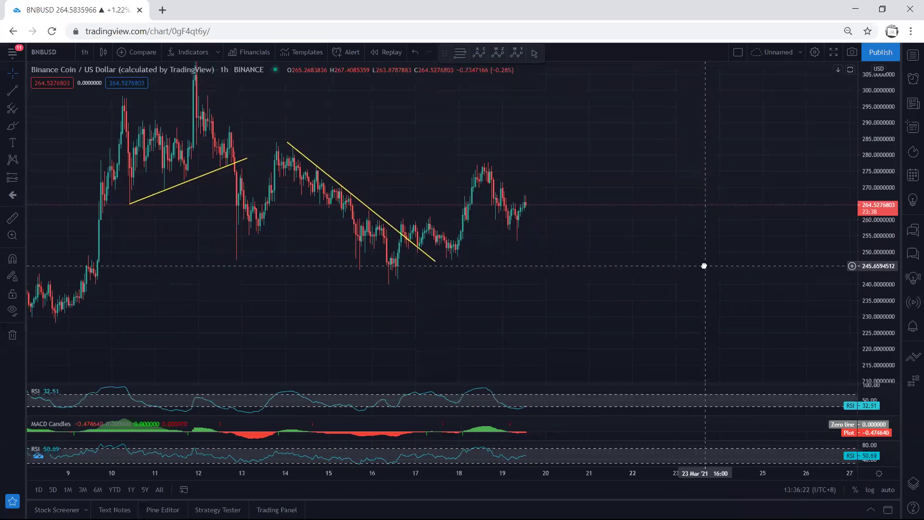
pyautogui.moveTo(689, 249); pyautogui.dragTo(753, 252)
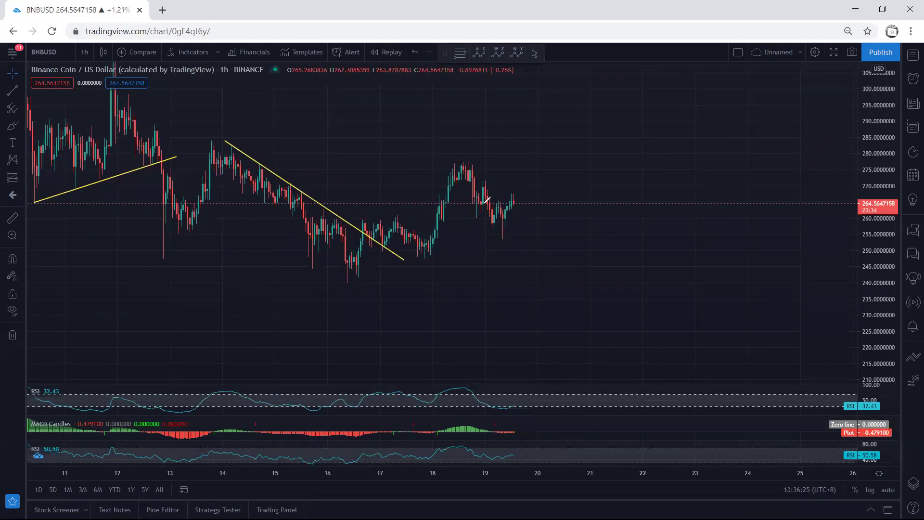
pyautogui.moveTo(486, 180); pyautogui.dragTo(486, 187)
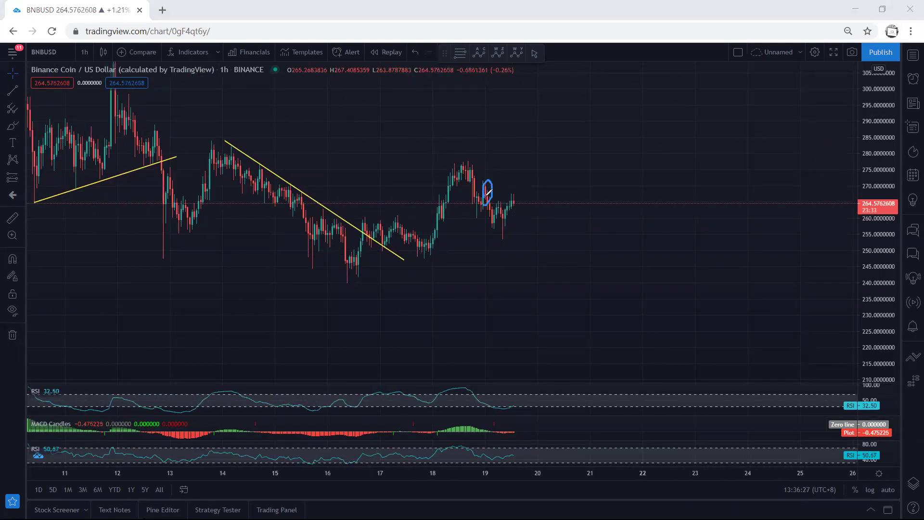
pyautogui.moveTo(461, 169); pyautogui.dragTo(506, 233)
pyautogui.hotkey('ctrl', 'z')
pyautogui.hotkey('ctrl', 'z')
pyautogui.moveTo(485, 182); pyautogui.dragTo(513, 229)
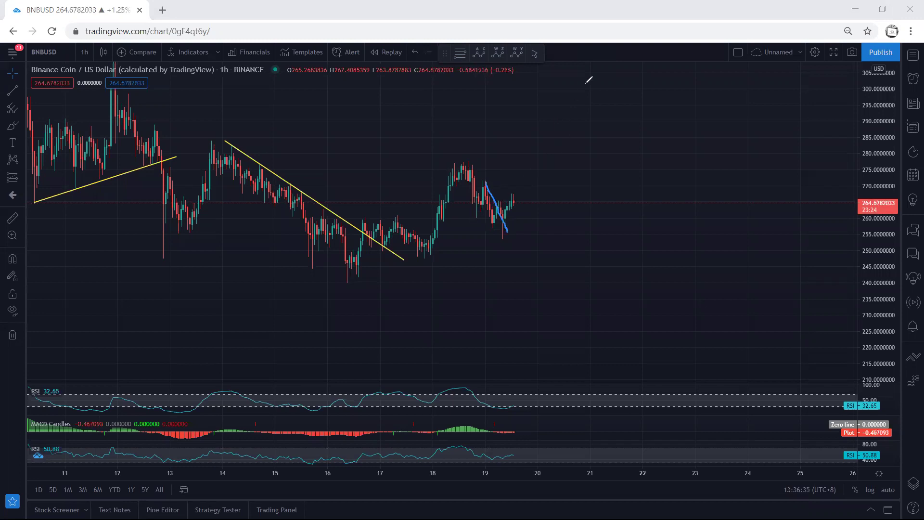
pyautogui.hotkey('ctrl', 'z')
# Underline the low just before 19 March and sketch a V-shaped dip and rebound through the latest candles, and clear the marks
pyautogui.moveTo(469, 220); pyautogui.dragTo(485, 220)
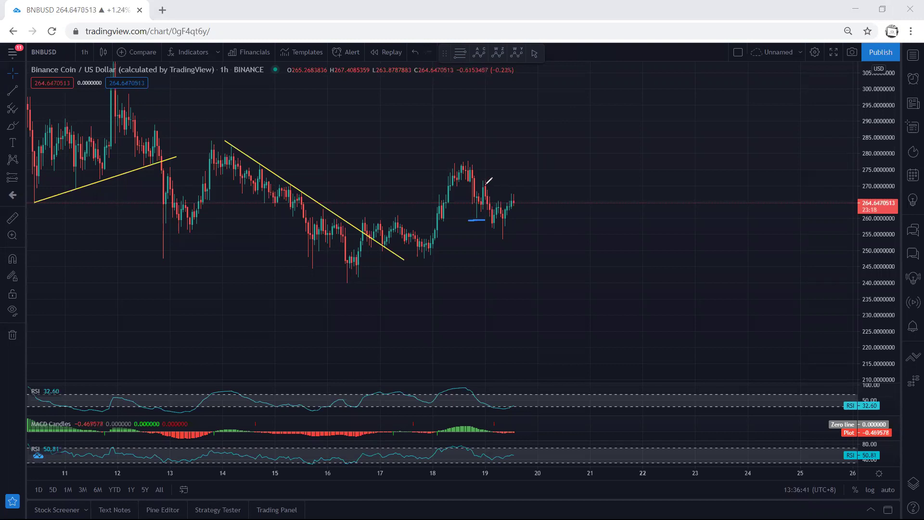
pyautogui.moveTo(485, 185)
pyautogui.mouseDown()
pyautogui.moveTo(503, 230)
pyautogui.moveTo(515, 224)
pyautogui.moveTo(525, 191)
pyautogui.mouseUp()
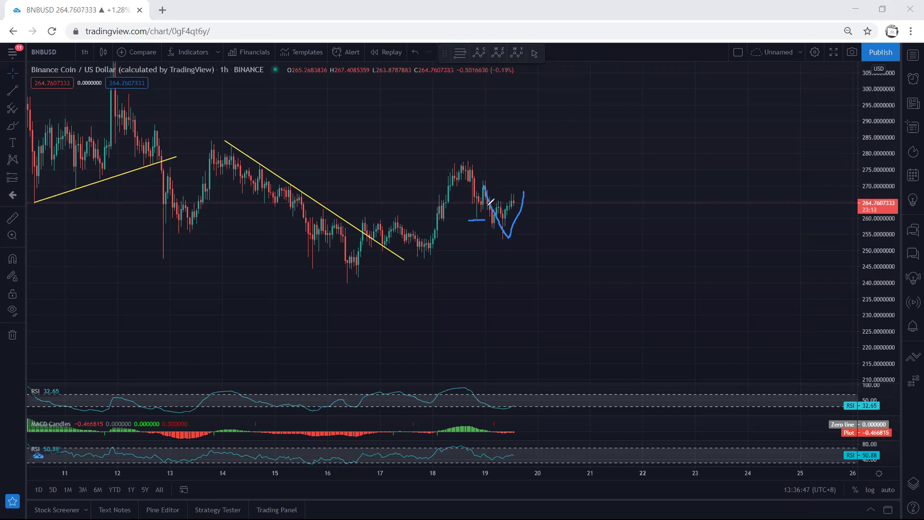
pyautogui.press('Escape')
# Sketch a short falling channel around 19 March with a drop to about 250 and underline the 16 March low, and clear the marks
pyautogui.moveTo(275, 100); pyautogui.dragTo(288, 102)
pyautogui.moveTo(343, 129)
pyautogui.mouseDown()
pyautogui.moveTo(362, 134)
pyautogui.moveTo(348, 129)
pyautogui.mouseUp()
pyautogui.moveTo(502, 183)
pyautogui.mouseDown()
pyautogui.moveTo(531, 195)
pyautogui.moveTo(516, 231)
pyautogui.mouseUp()
pyautogui.moveTo(532, 195); pyautogui.dragTo(548, 249)
pyautogui.moveTo(350, 289); pyautogui.dragTo(415, 283)
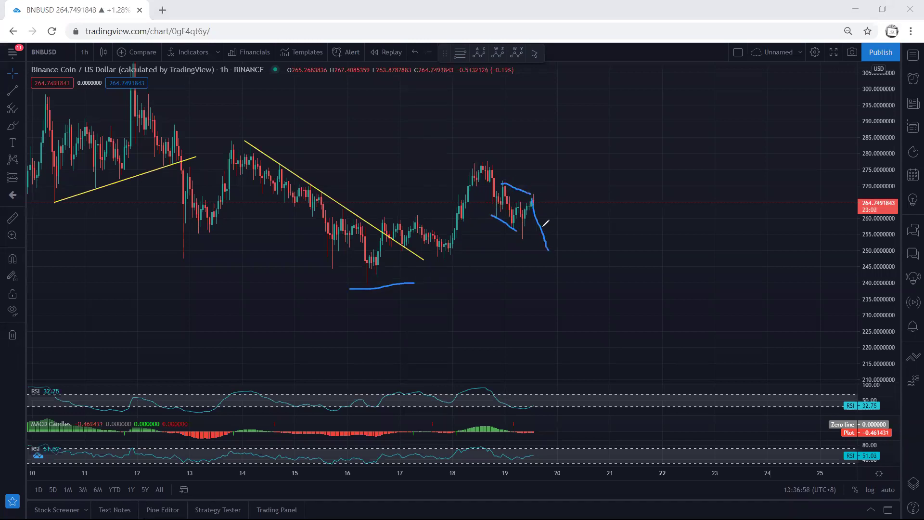
pyautogui.press('e')
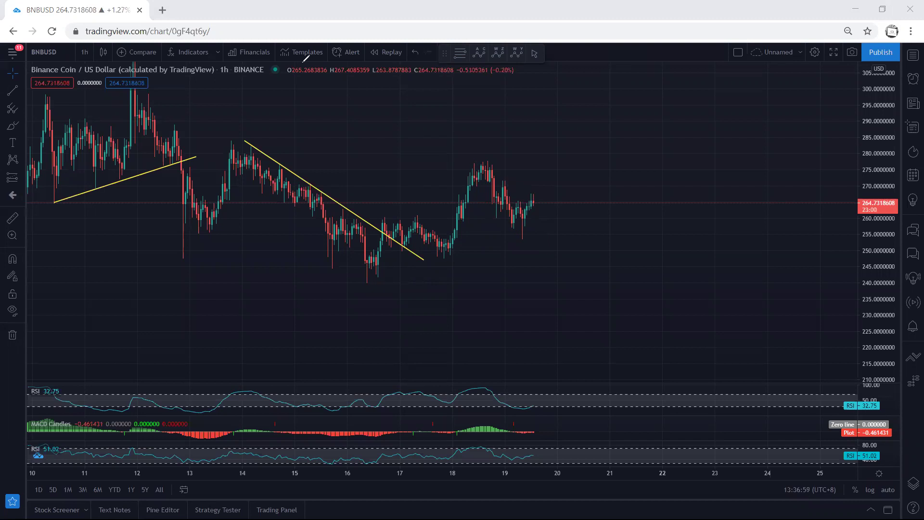
# Switch the chart to the 1-day interval and fit the February–March rally in view
pyautogui.click(85, 52)
pyautogui.click(115, 292)
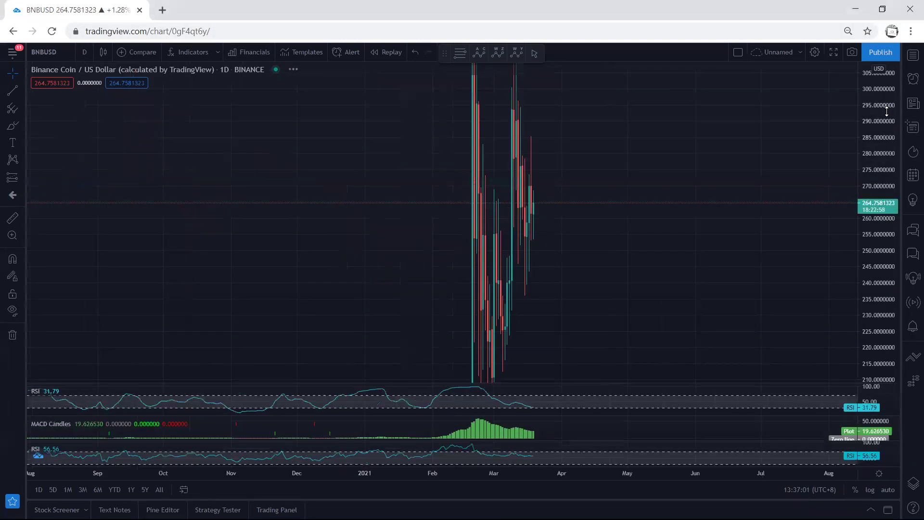
pyautogui.moveTo(675, 212); pyautogui.dragTo(653, 206)
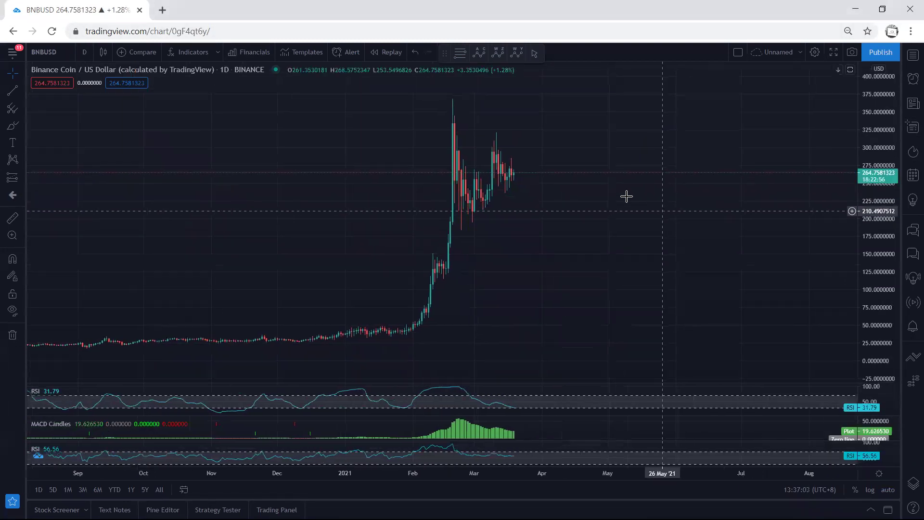
# Trace the March rise and pullback on the daily chart, circle the whole consolidation after the February peak, and clear the marks
pyautogui.click(354, 54)
pyautogui.click(356, 74)
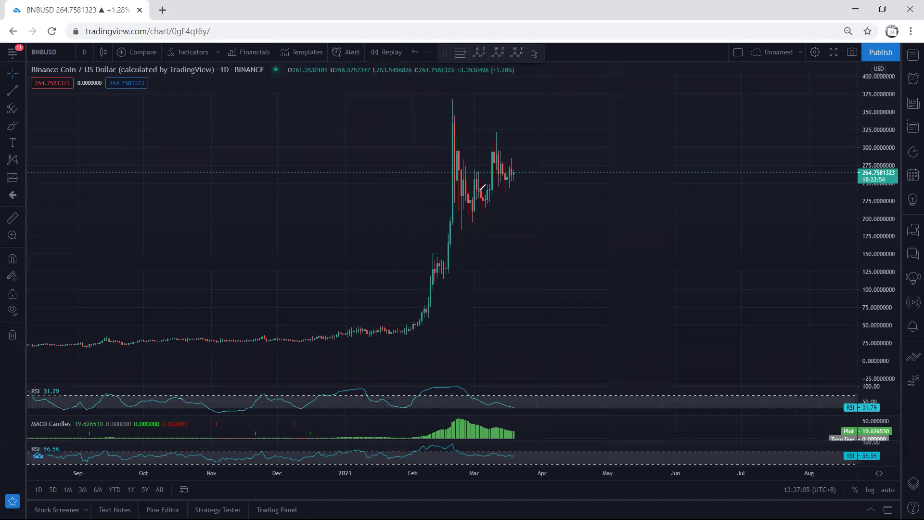
pyautogui.moveTo(482, 192)
pyautogui.mouseDown()
pyautogui.moveTo(492, 154)
pyautogui.moveTo(515, 179)
pyautogui.mouseUp()
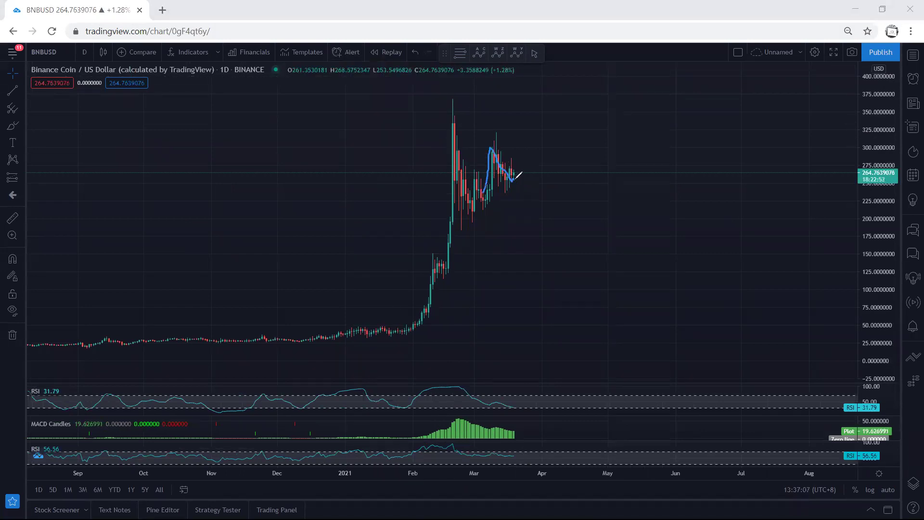
pyautogui.moveTo(440, 119)
pyautogui.mouseDown()
pyautogui.moveTo(512, 111)
pyautogui.moveTo(525, 222)
pyautogui.moveTo(425, 165)
pyautogui.mouseUp()
pyautogui.moveTo(436, 134); pyautogui.dragTo(444, 124)
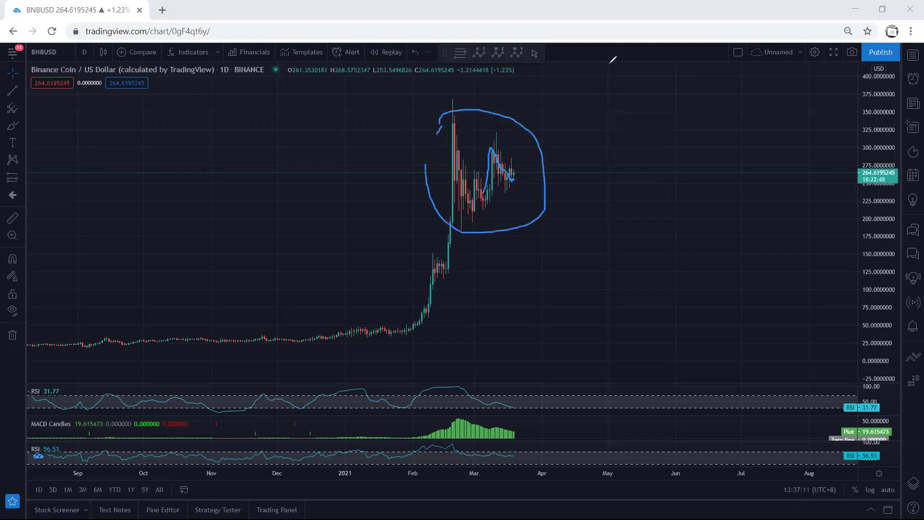
pyautogui.press('Escape')
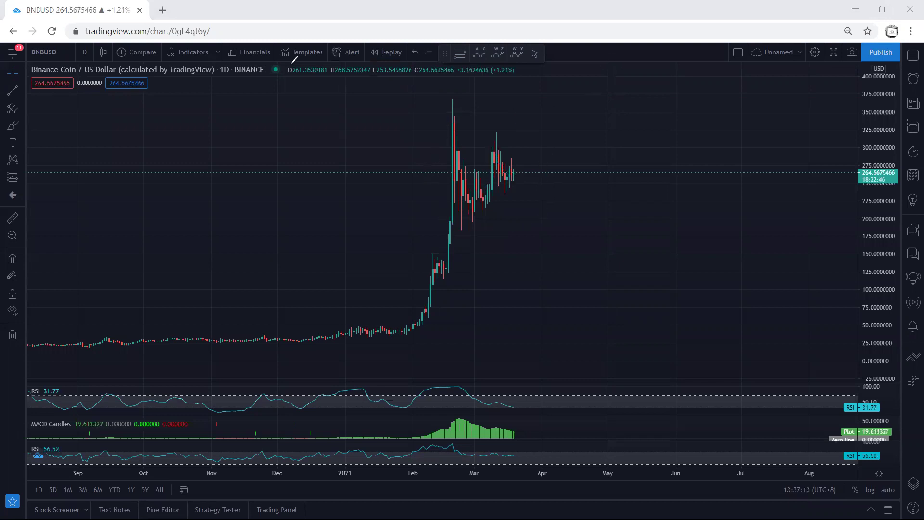
# Switch the chart to the 4-hour interval and temporarily mark the March upswings, the mid-March low and the decline from the 12 March high
pyautogui.click(84, 52)
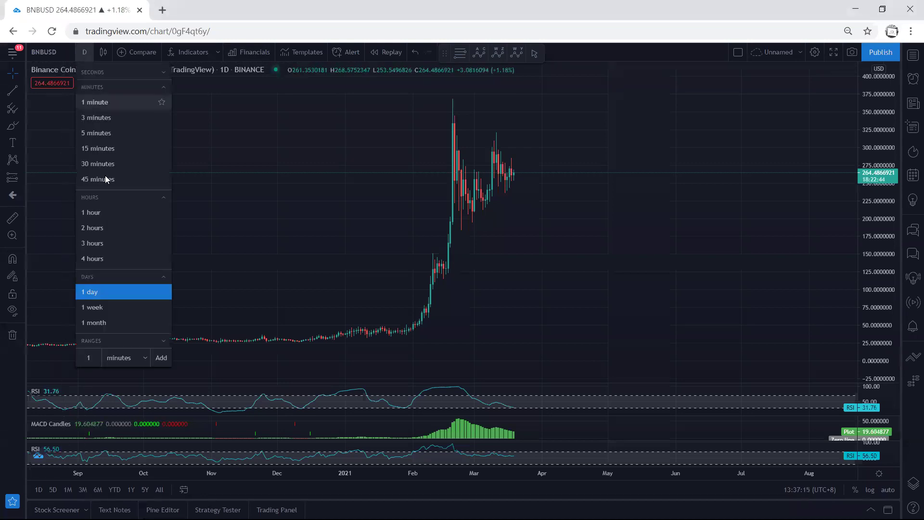
pyautogui.click(126, 258)
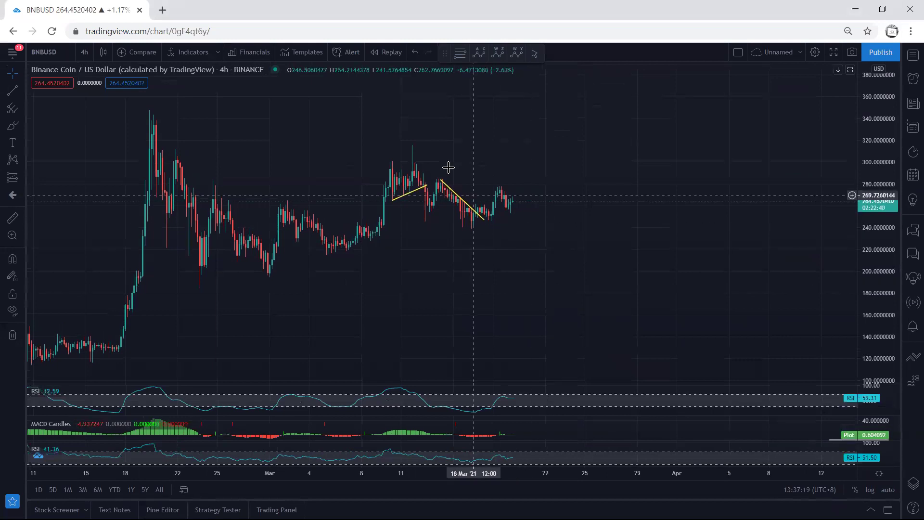
pyautogui.moveTo(426, 203); pyautogui.dragTo(439, 182)
pyautogui.moveTo(464, 216); pyautogui.dragTo(501, 191)
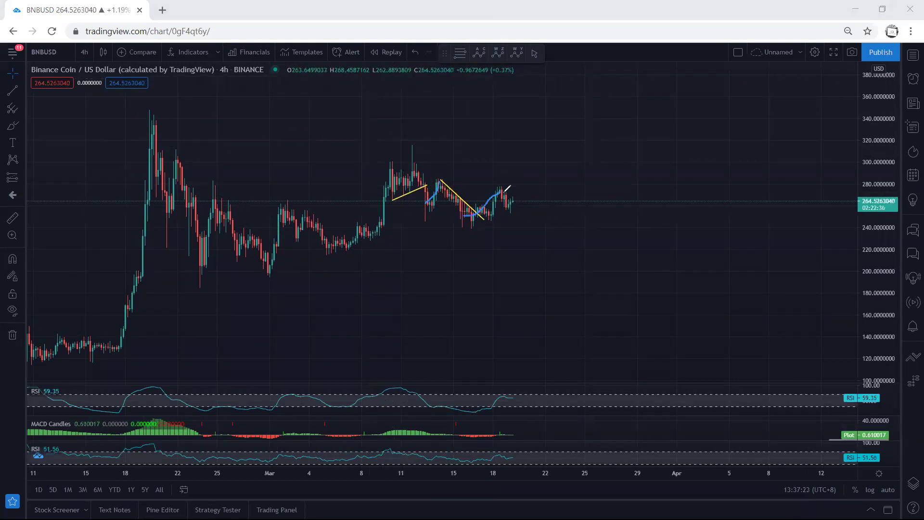
pyautogui.moveTo(458, 227); pyautogui.dragTo(492, 227)
pyautogui.moveTo(414, 145); pyautogui.dragTo(516, 200)
pyautogui.moveTo(381, 180)
pyautogui.mouseDown()
pyautogui.moveTo(518, 236)
pyautogui.moveTo(545, 163)
pyautogui.mouseUp()
pyautogui.moveTo(558, 129); pyautogui.dragTo(563, 142)
pyautogui.press('e')
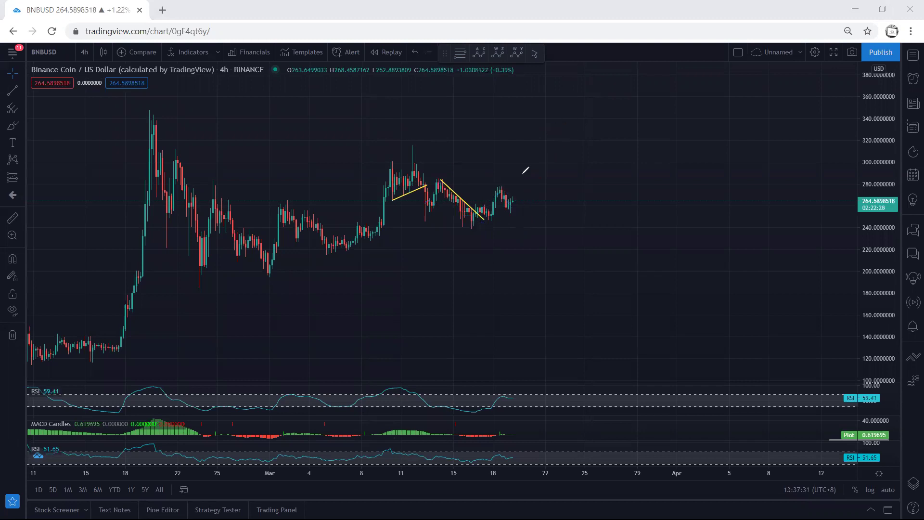
# Circle the latest pullback on the 4-hour chart and sketch a drop out of it, clearing the marks
pyautogui.moveTo(497, 180)
pyautogui.mouseDown()
pyautogui.moveTo(526, 207)
pyautogui.moveTo(500, 189)
pyautogui.moveTo(494, 198)
pyautogui.moveTo(501, 187)
pyautogui.moveTo(510, 207)
pyautogui.moveTo(524, 178)
pyautogui.mouseUp()
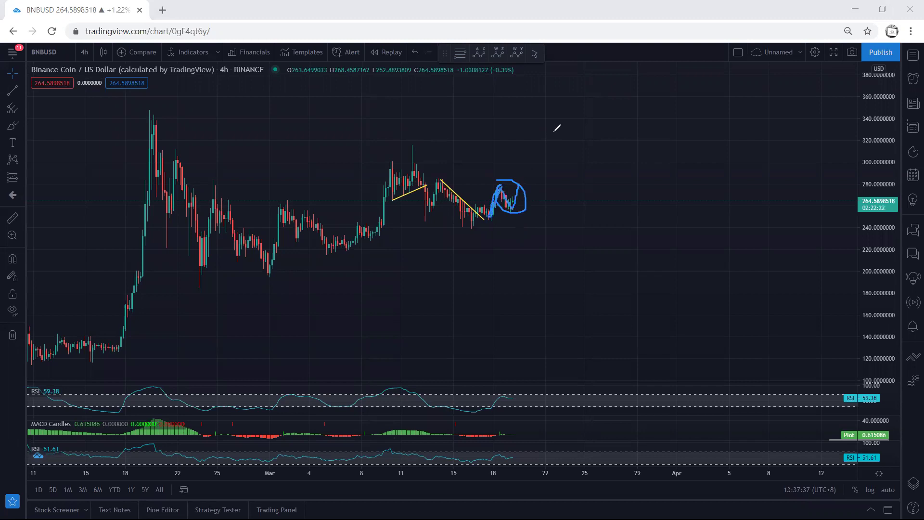
pyautogui.press('e')
pyautogui.moveTo(497, 187)
pyautogui.mouseDown()
pyautogui.moveTo(476, 208)
pyautogui.moveTo(511, 208)
pyautogui.moveTo(518, 179)
pyautogui.moveTo(537, 231)
pyautogui.moveTo(506, 194)
pyautogui.moveTo(518, 197)
pyautogui.moveTo(530, 234)
pyautogui.mouseUp()
pyautogui.press('e')
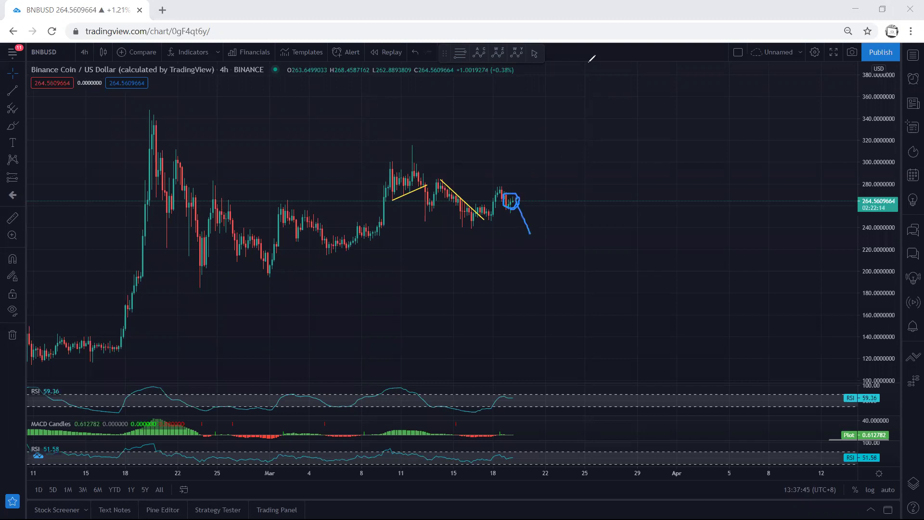
pyautogui.press('e')
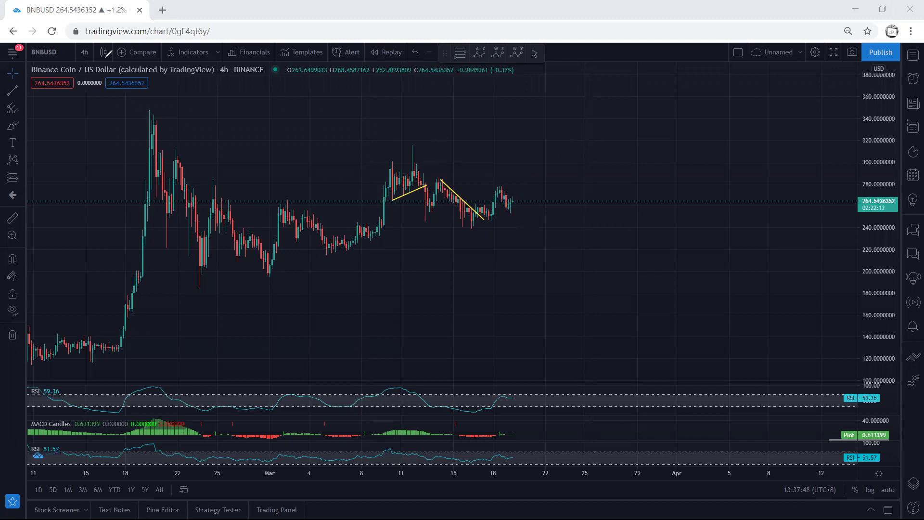
# Switch the chart back to the 1-hour interval and reposition the recent candles with empty space after them
pyautogui.click(83, 53)
pyautogui.click(97, 208)
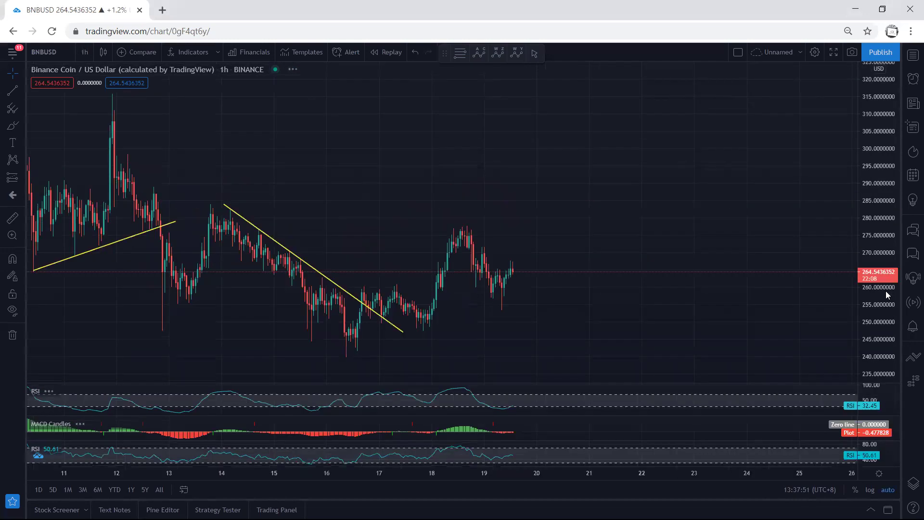
pyautogui.moveTo(648, 268); pyautogui.dragTo(610, 252)
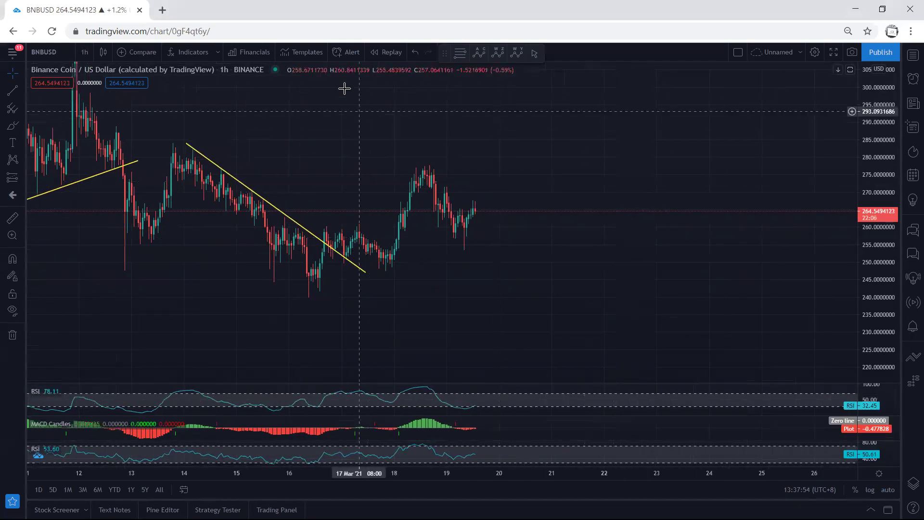
# Sketch a falling channel around 19 March, a drop to about 250 and a rebound to about 283, and clear the marks
pyautogui.moveTo(444, 186)
pyautogui.mouseDown()
pyautogui.moveTo(472, 205)
pyautogui.moveTo(464, 244)
pyautogui.mouseUp()
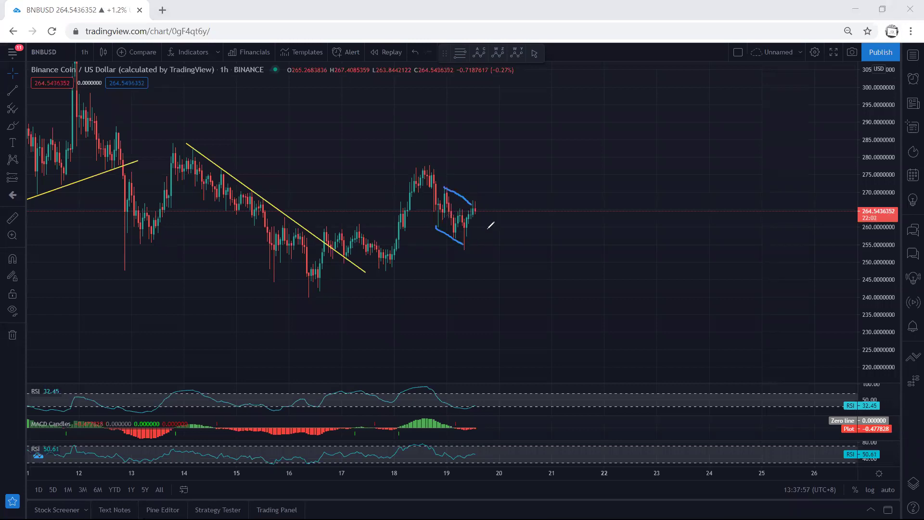
pyautogui.moveTo(475, 200)
pyautogui.mouseDown()
pyautogui.moveTo(493, 263)
pyautogui.moveTo(501, 260)
pyautogui.mouseUp()
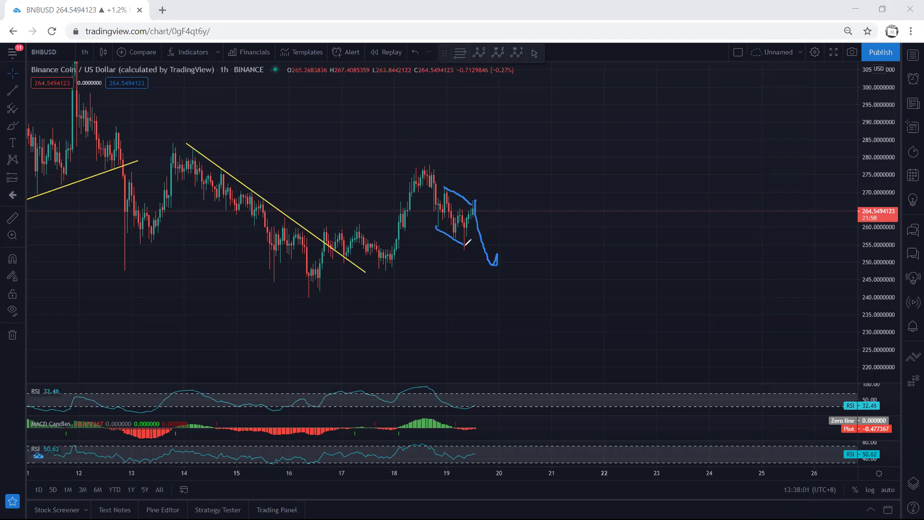
pyautogui.moveTo(456, 250)
pyautogui.mouseDown()
pyautogui.moveTo(509, 235)
pyautogui.moveTo(529, 147)
pyautogui.mouseUp()
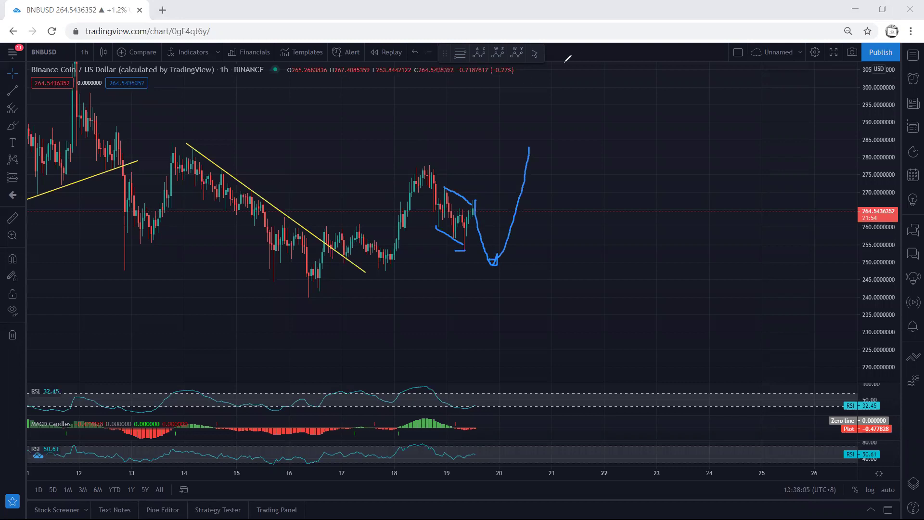
pyautogui.press('e')
# Sketch the swing structure from the 16 March low, a rise to about 280 and an arrow down to about 237, and clear the marks
pyautogui.moveTo(423, 164); pyautogui.dragTo(464, 218)
pyautogui.moveTo(340, 234); pyautogui.dragTo(358, 251)
pyautogui.moveTo(323, 224); pyautogui.dragTo(430, 166)
pyautogui.moveTo(377, 273); pyautogui.dragTo(455, 242)
pyautogui.moveTo(306, 285)
pyautogui.mouseDown()
pyautogui.moveTo(478, 193)
pyautogui.moveTo(490, 157)
pyautogui.mouseUp()
pyautogui.moveTo(409, 165)
pyautogui.mouseDown()
pyautogui.moveTo(490, 151)
pyautogui.moveTo(554, 285)
pyautogui.moveTo(567, 276)
pyautogui.moveTo(571, 306)
pyautogui.moveTo(545, 292)
pyautogui.mouseUp()
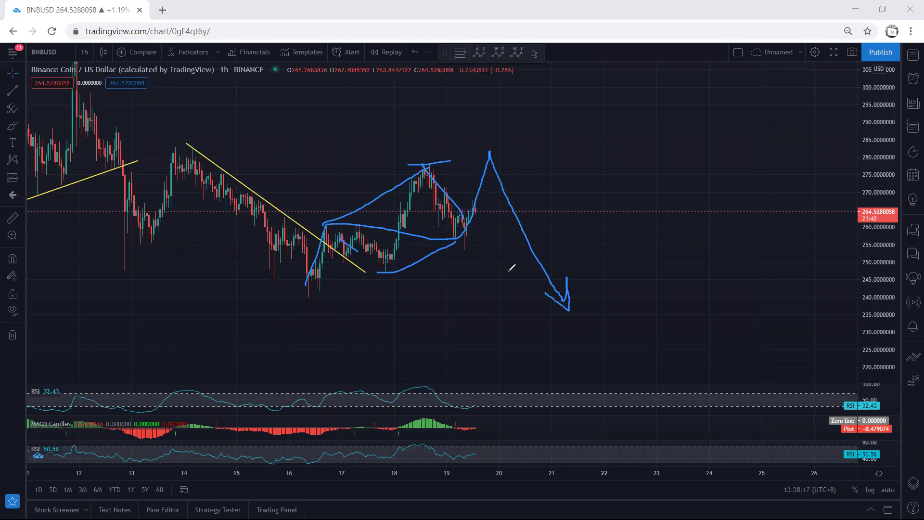
pyautogui.click(595, 72)
# Outline the falling channel at 19 March with a breakdown to about 251, underline the 16 March low, and clear the marks
pyautogui.moveTo(447, 184); pyautogui.dragTo(473, 207)
pyautogui.moveTo(455, 238)
pyautogui.mouseDown()
pyautogui.moveTo(437, 224)
pyautogui.moveTo(482, 239)
pyautogui.moveTo(485, 259)
pyautogui.mouseUp()
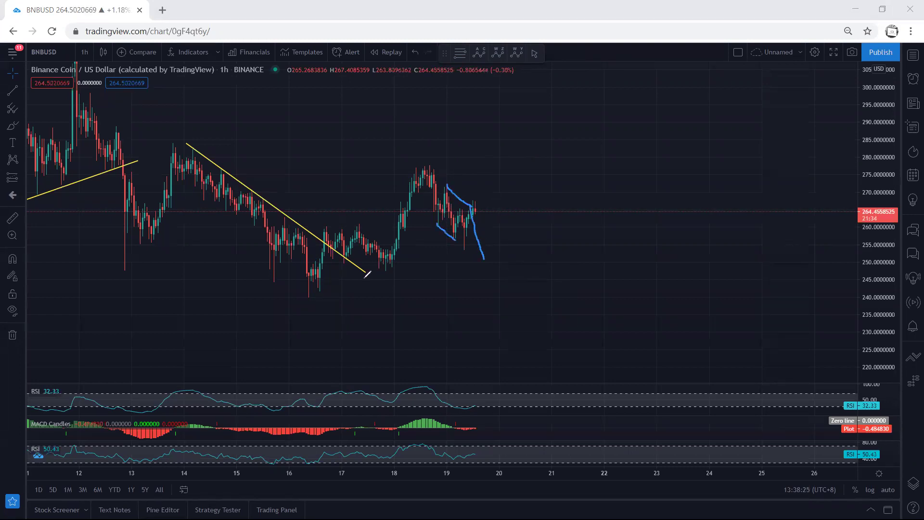
pyautogui.moveTo(292, 300); pyautogui.dragTo(330, 302)
pyautogui.press('e')
# Outline the 19 March range, underline the 16 March low, sketch a fall to about 238 and a rally to about 295, and clear the marks
pyautogui.moveTo(450, 243); pyautogui.dragTo(475, 230)
pyautogui.moveTo(446, 189)
pyautogui.mouseDown()
pyautogui.moveTo(475, 203)
pyautogui.moveTo(475, 232)
pyautogui.moveTo(504, 297)
pyautogui.mouseUp()
pyautogui.moveTo(285, 301); pyautogui.dragTo(340, 300)
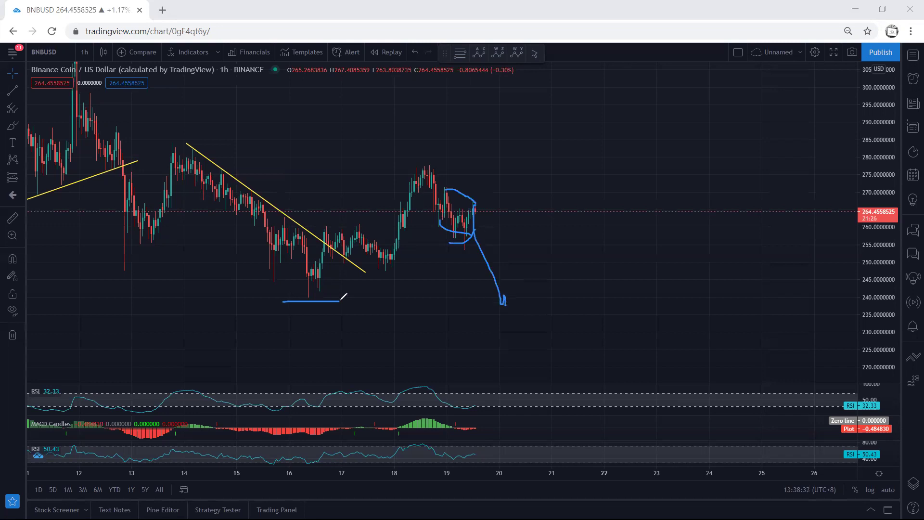
pyautogui.moveTo(512, 309)
pyautogui.mouseDown()
pyautogui.moveTo(593, 136)
pyautogui.moveTo(595, 102)
pyautogui.moveTo(583, 112)
pyautogui.moveTo(607, 119)
pyautogui.mouseUp()
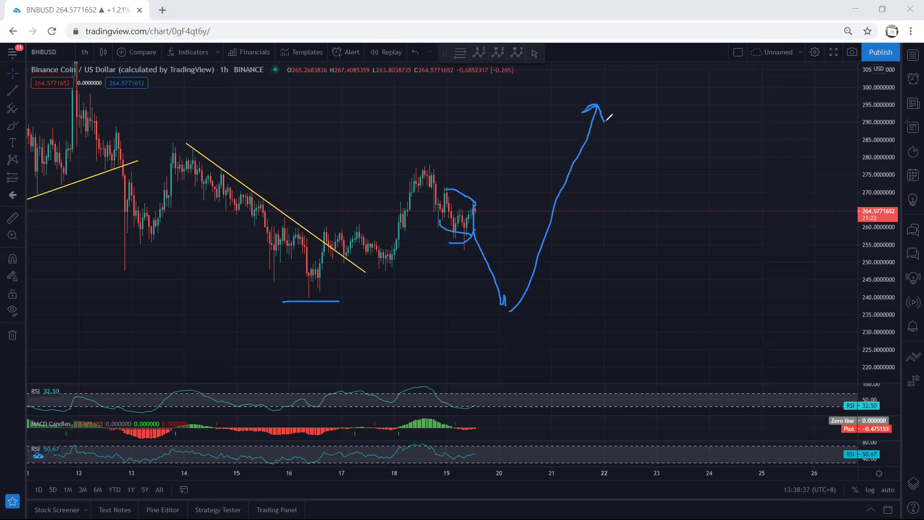
pyautogui.press('e')
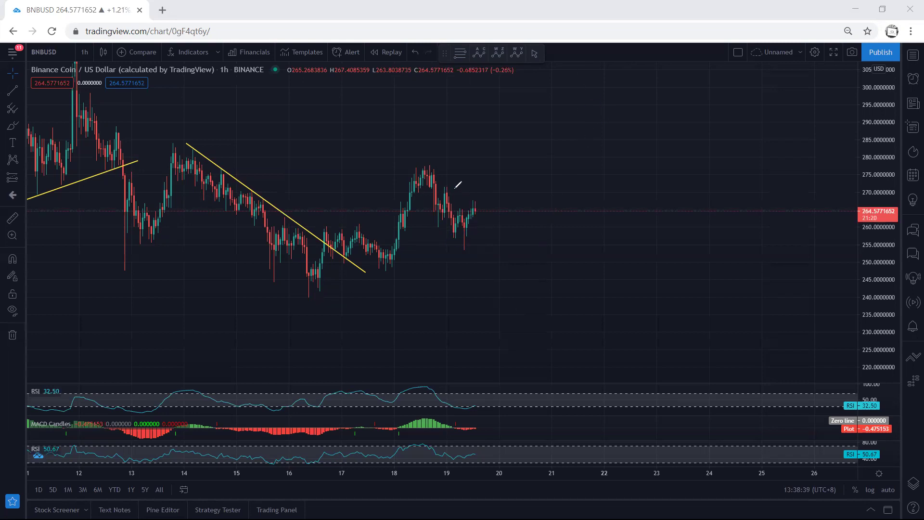
# Redraw the two sides of the 19 March falling channel with a breakdown from the latest candle, and clear the marks
pyautogui.moveTo(448, 187); pyautogui.dragTo(471, 199)
pyautogui.moveTo(434, 225); pyautogui.dragTo(457, 247)
pyautogui.moveTo(475, 202)
pyautogui.mouseDown()
pyautogui.moveTo(502, 273)
pyautogui.moveTo(494, 268)
pyautogui.mouseUp()
pyautogui.press('e')
# Sketch an upward move from the latest candle and a horizontal resistance line at about 279 over the 18 March high, and clear the marks
pyautogui.moveTo(468, 212); pyautogui.dragTo(493, 143)
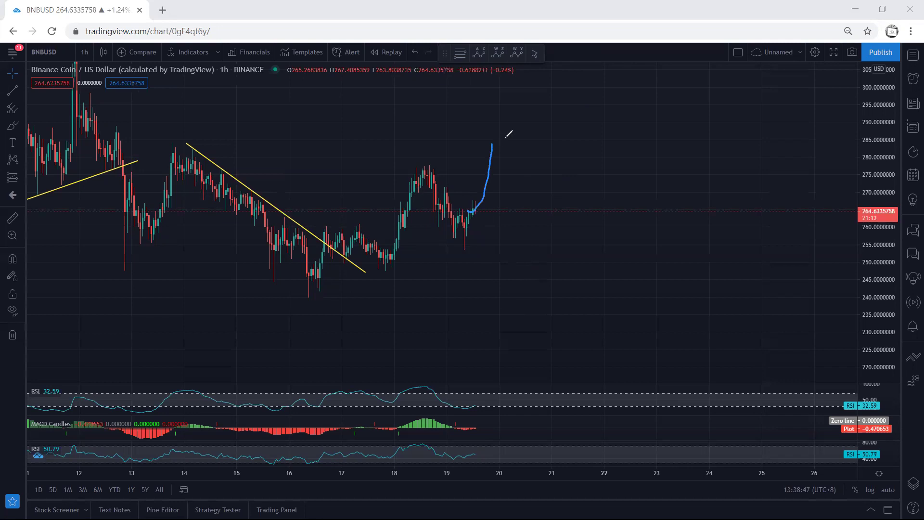
pyautogui.hotkey('ctrl', 'z')
pyautogui.moveTo(471, 206); pyautogui.dragTo(488, 164)
pyautogui.moveTo(404, 160); pyautogui.dragTo(477, 160)
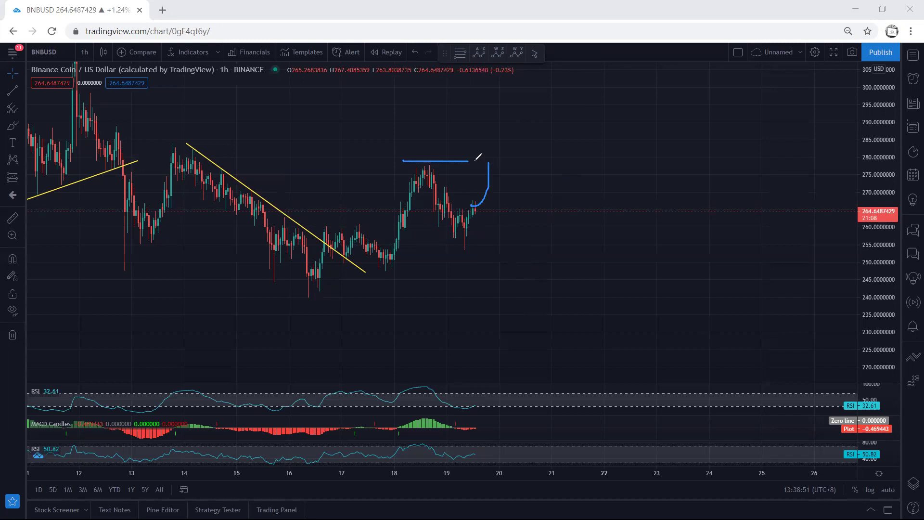
pyautogui.moveTo(475, 213)
pyautogui.mouseDown()
pyautogui.moveTo(501, 129)
pyautogui.moveTo(512, 136)
pyautogui.moveTo(531, 81)
pyautogui.moveTo(520, 90)
pyautogui.moveTo(530, 80)
pyautogui.moveTo(534, 93)
pyautogui.mouseUp()
pyautogui.press('e')
# Sketch the 19 March channel with an upward breakout path and mark the 18 March high, and clear the marks
pyautogui.moveTo(446, 188); pyautogui.dragTo(477, 201)
pyautogui.moveTo(435, 224); pyautogui.dragTo(452, 236)
pyautogui.moveTo(475, 202)
pyautogui.mouseDown()
pyautogui.moveTo(492, 256)
pyautogui.moveTo(471, 250)
pyautogui.moveTo(501, 256)
pyautogui.moveTo(510, 221)
pyautogui.moveTo(522, 242)
pyautogui.moveTo(539, 154)
pyautogui.mouseUp()
pyautogui.moveTo(417, 160); pyautogui.dragTo(447, 163)
pyautogui.press('e')
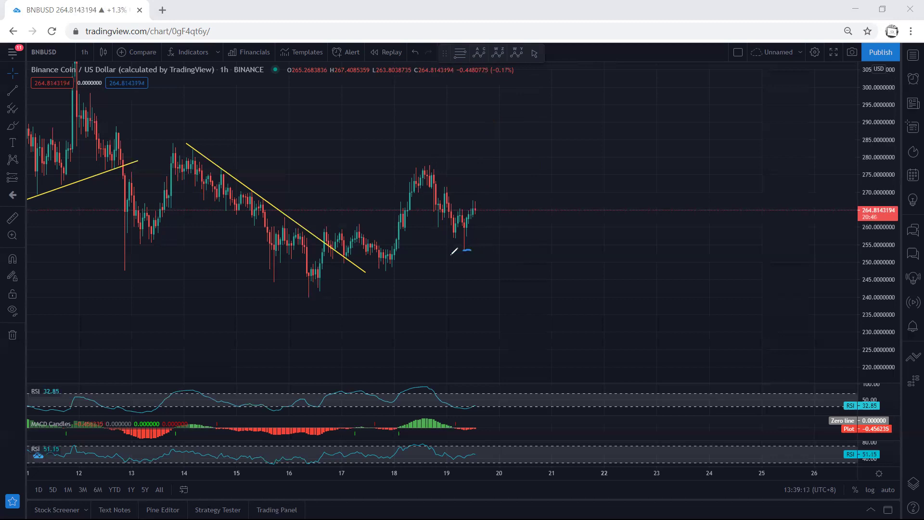
# Underline the 16 March low and undo the marks under the 16 March and 19 March lows
pyautogui.moveTo(303, 296); pyautogui.dragTo(334, 300)
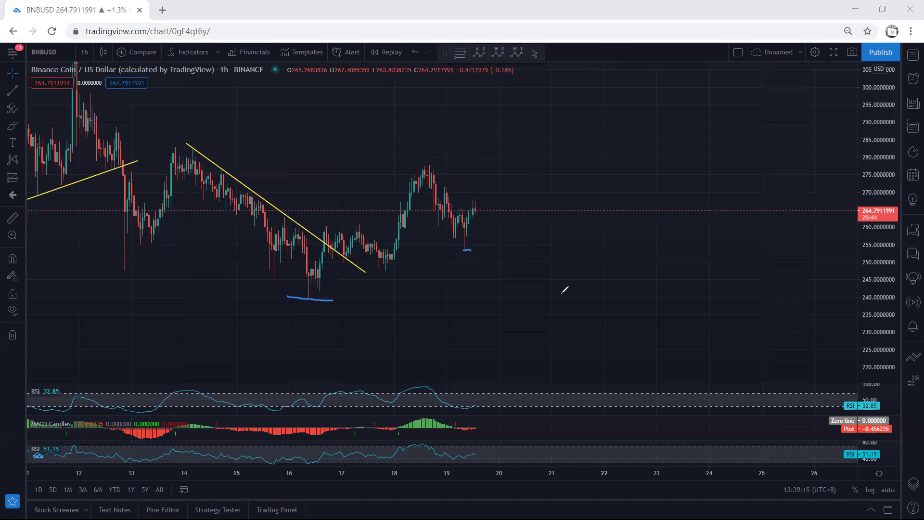
pyautogui.hotkey('ctrl', 'z')
pyautogui.hotkey('ctrl', 'z')
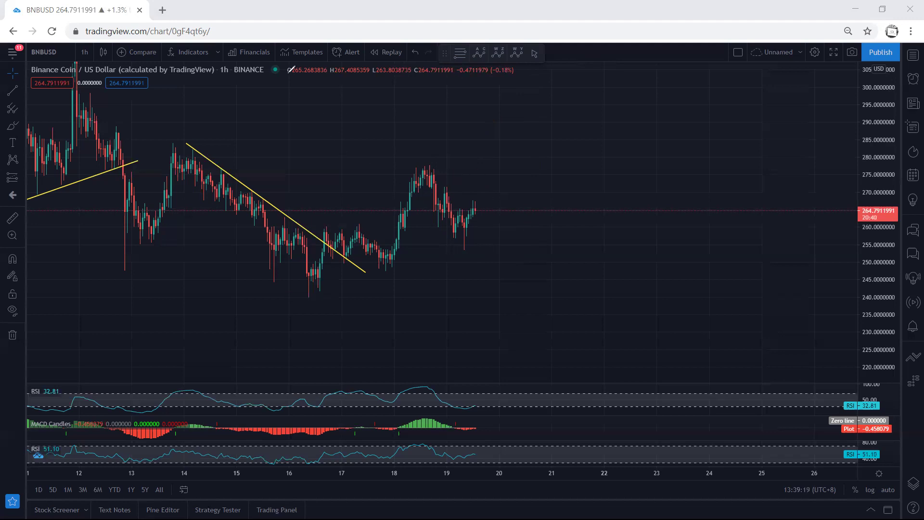